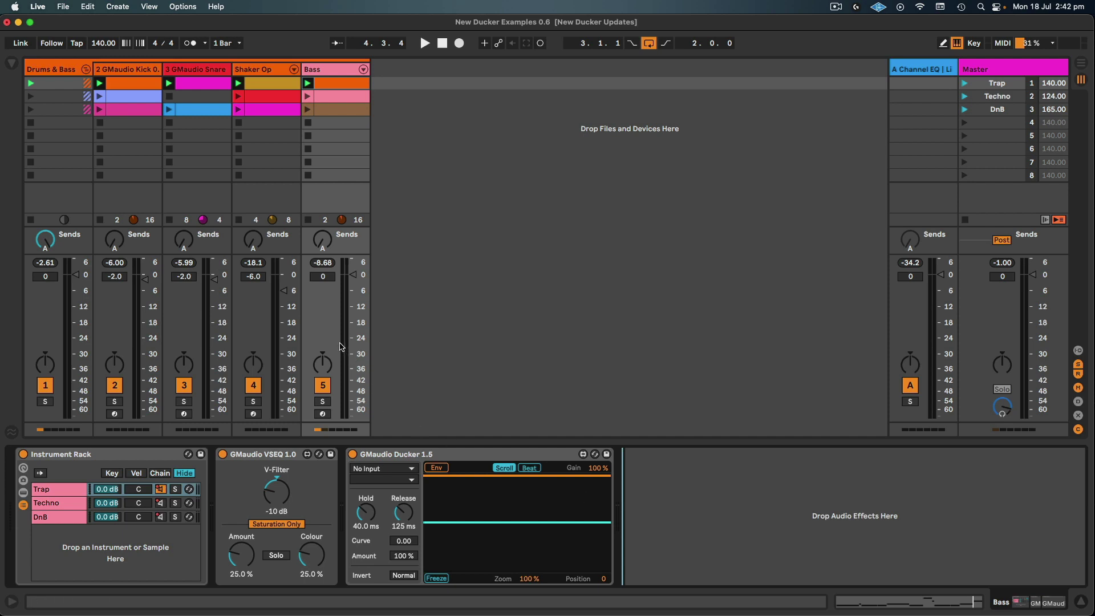
Sidechain the Bass Ducker to '2 GMaudio Kick 0.4' and start playback to hear the ducking.
click(369, 471)
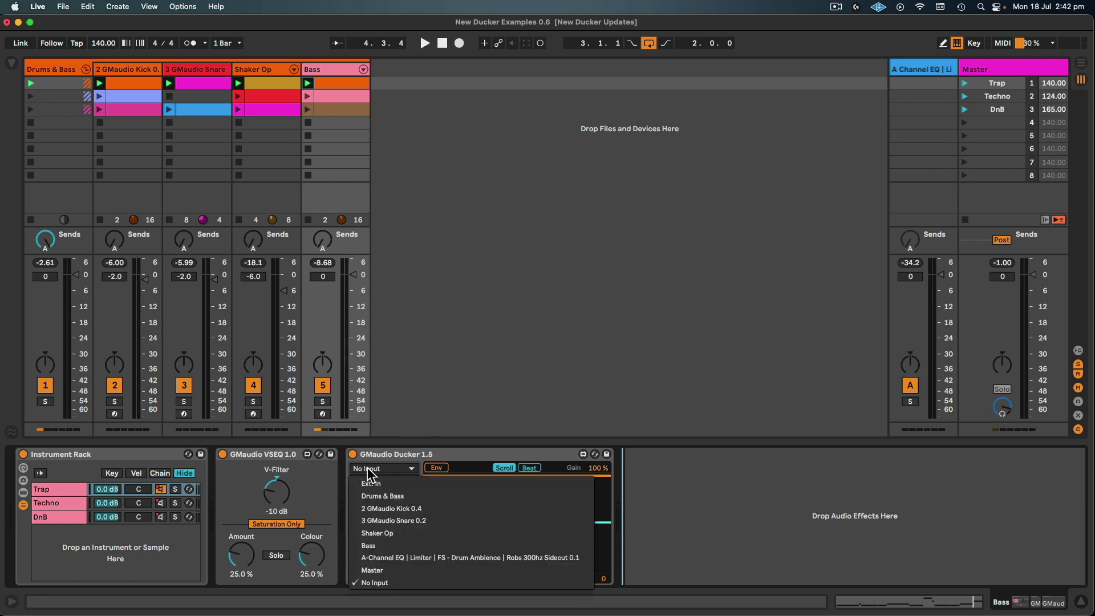
click(378, 507)
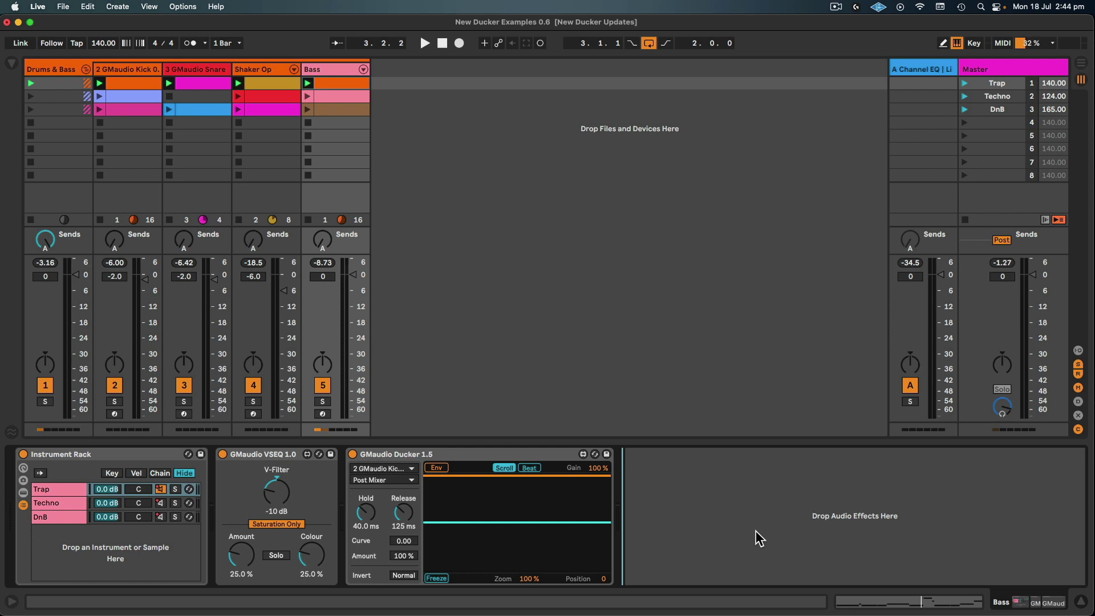
key(space)
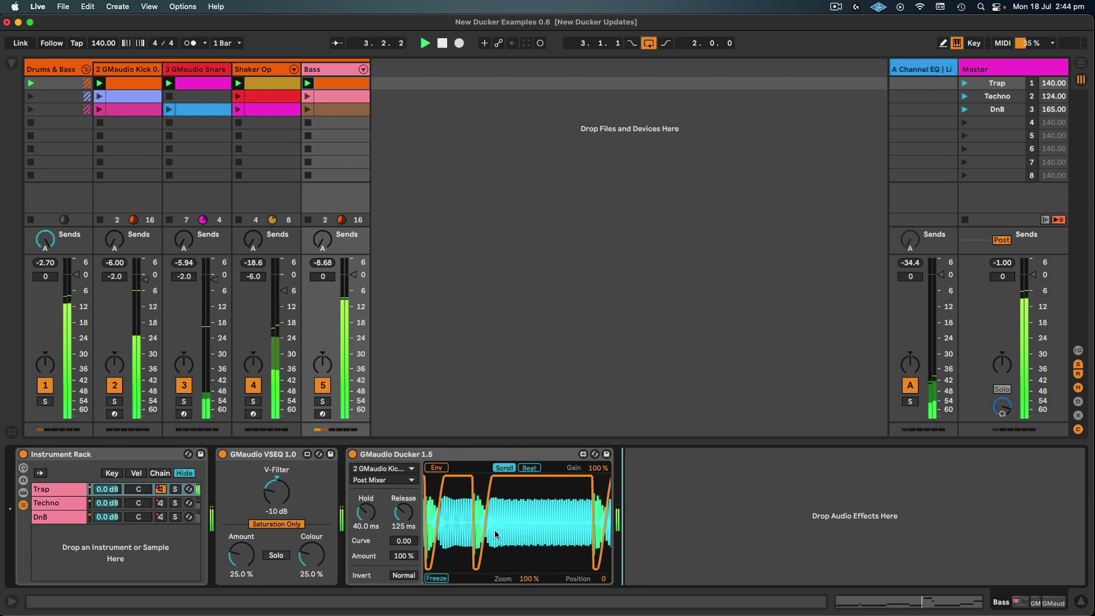
Zoom the Ducker display to 148%, lock it to the beat, and offset its position to -16.
drag(533, 581, 533, 562)
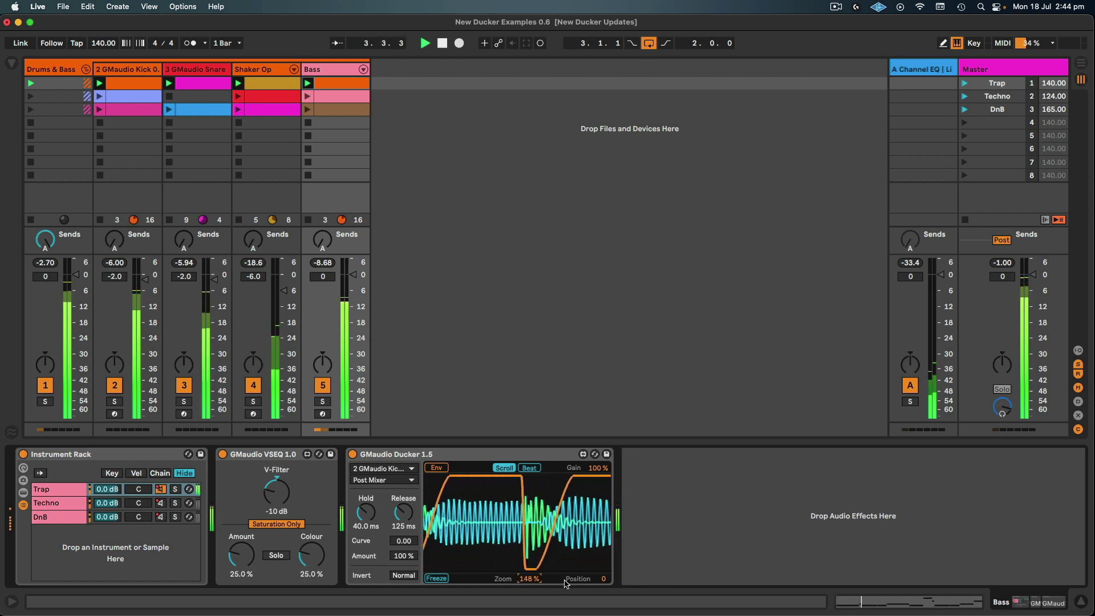
click(534, 470)
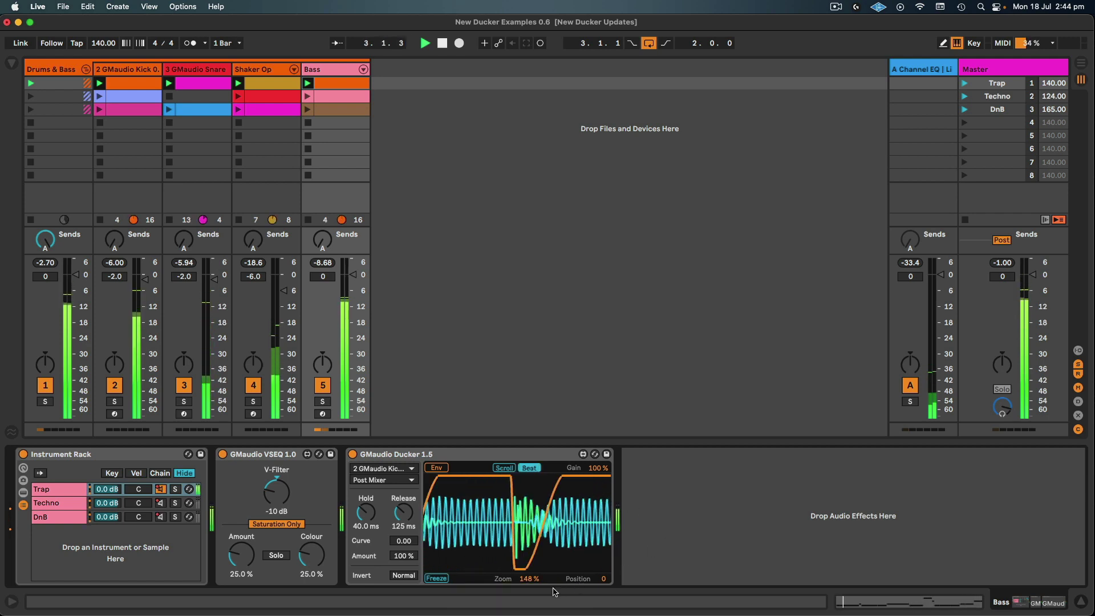
click(433, 579)
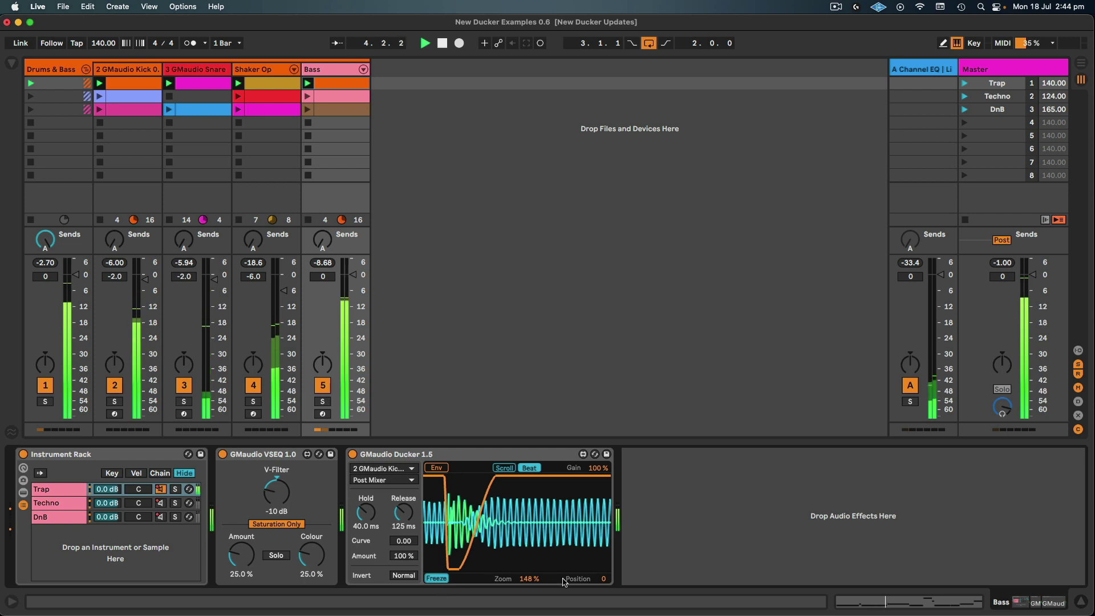
drag(603, 579, 603, 608)
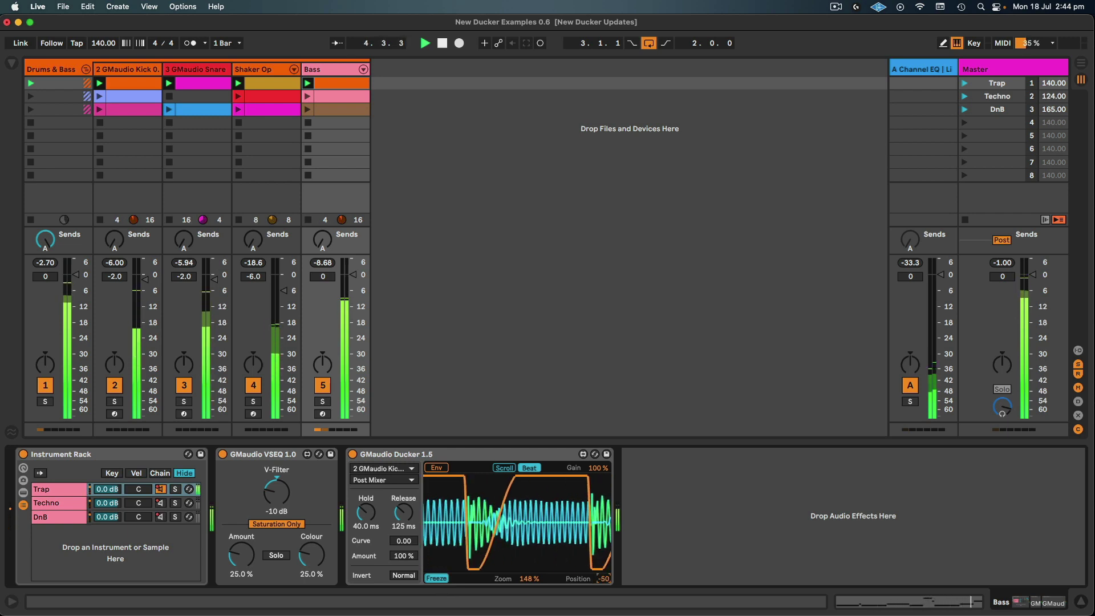
drag(603, 579, 603, 564)
click(443, 579)
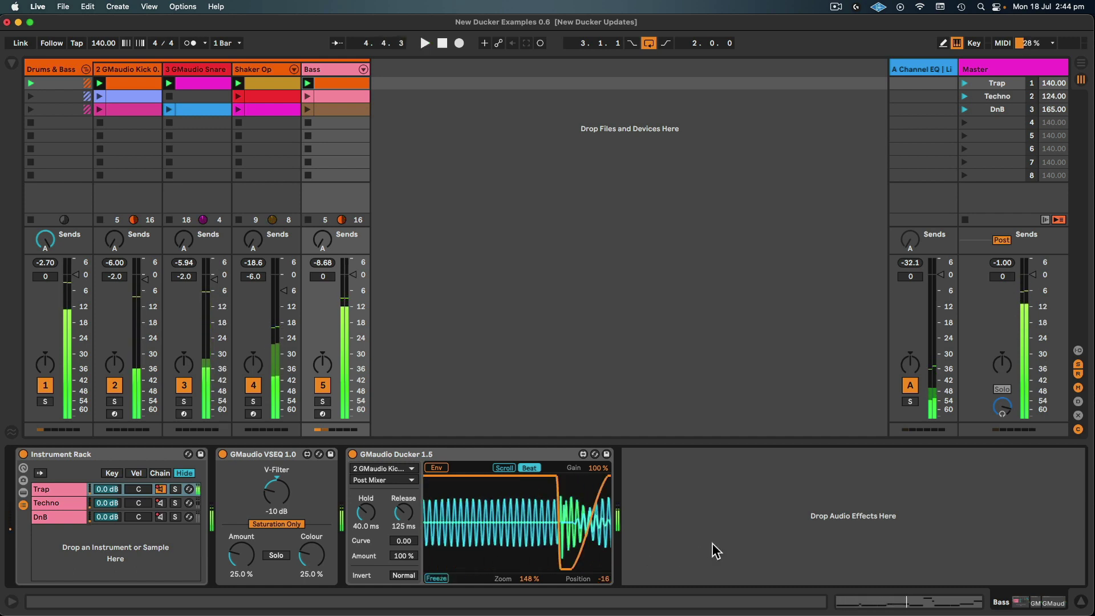
Restart playback and shorten the Ducker's Hold to 30.1 ms.
key(space)
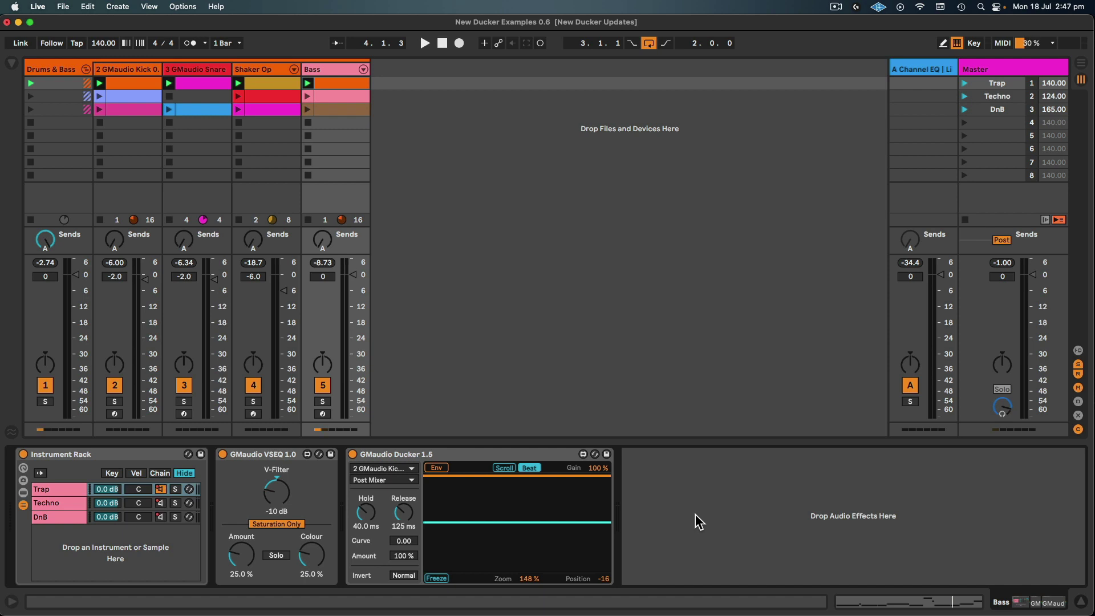
key(space)
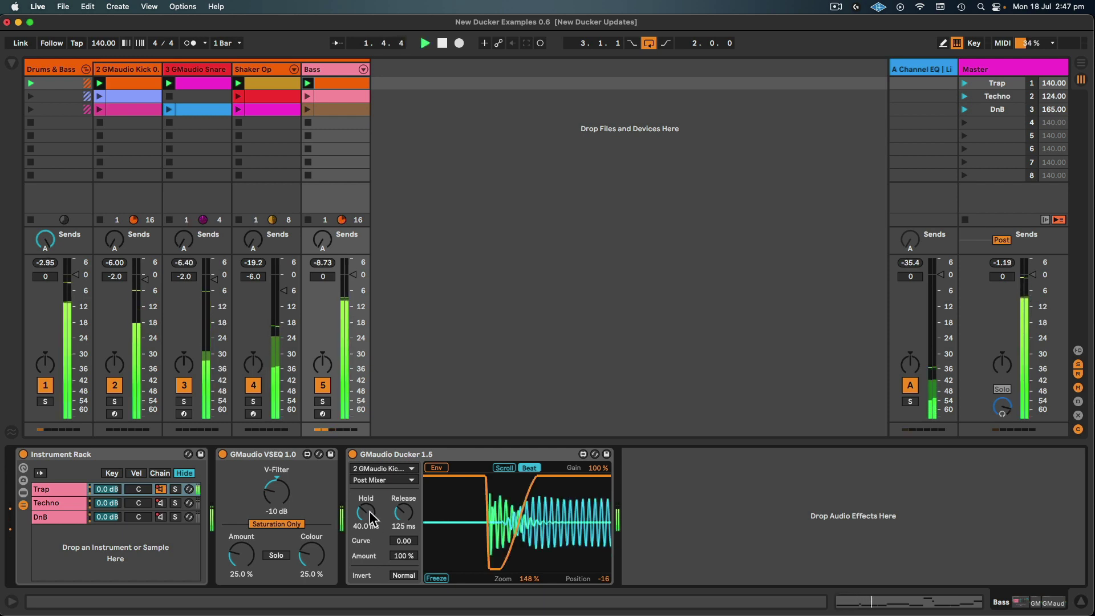
drag(371, 519, 404, 512)
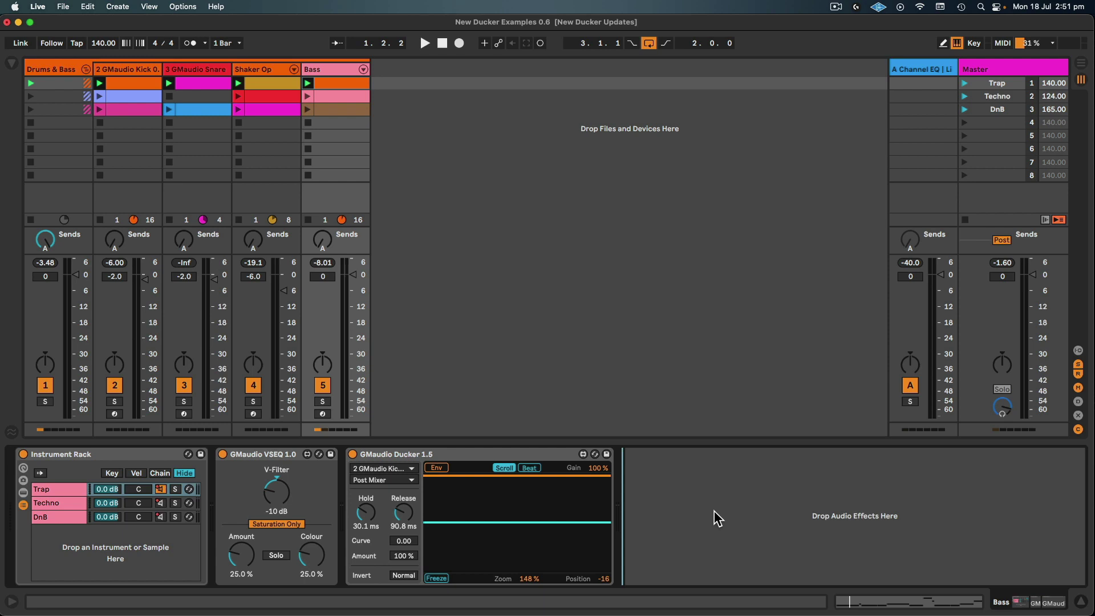
Switch the Ducker display to the Abs level view and restart playback.
click(436, 467)
key(space)
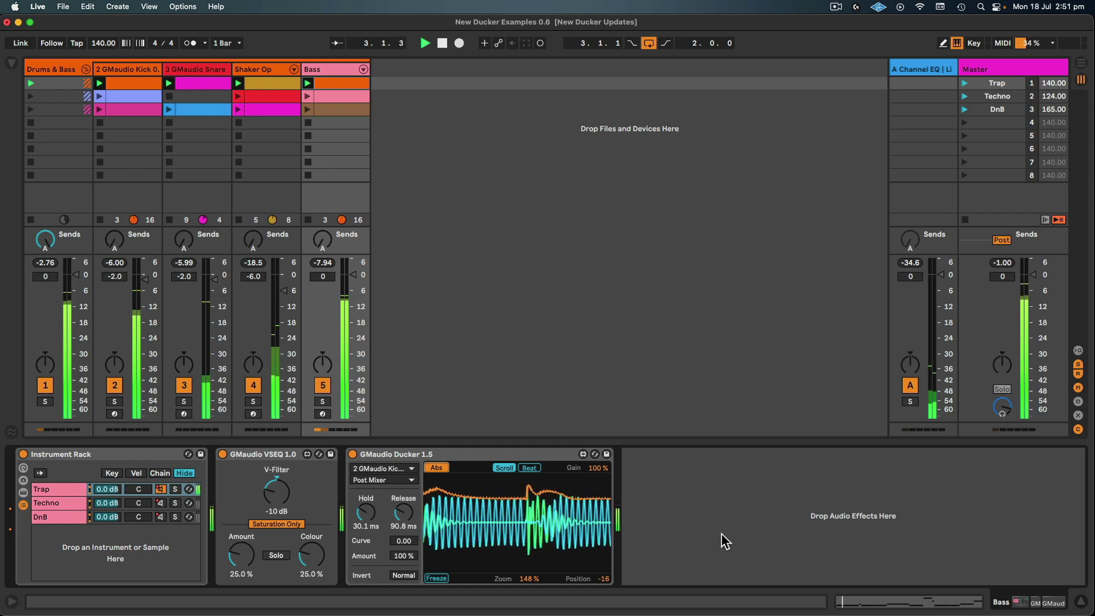
key(space)
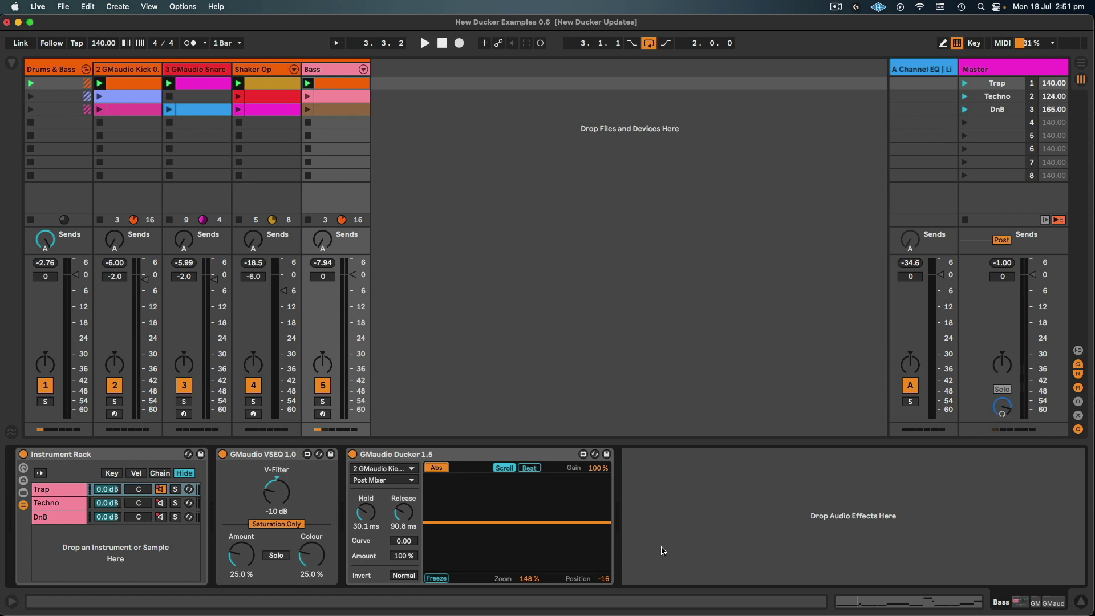
key(space)
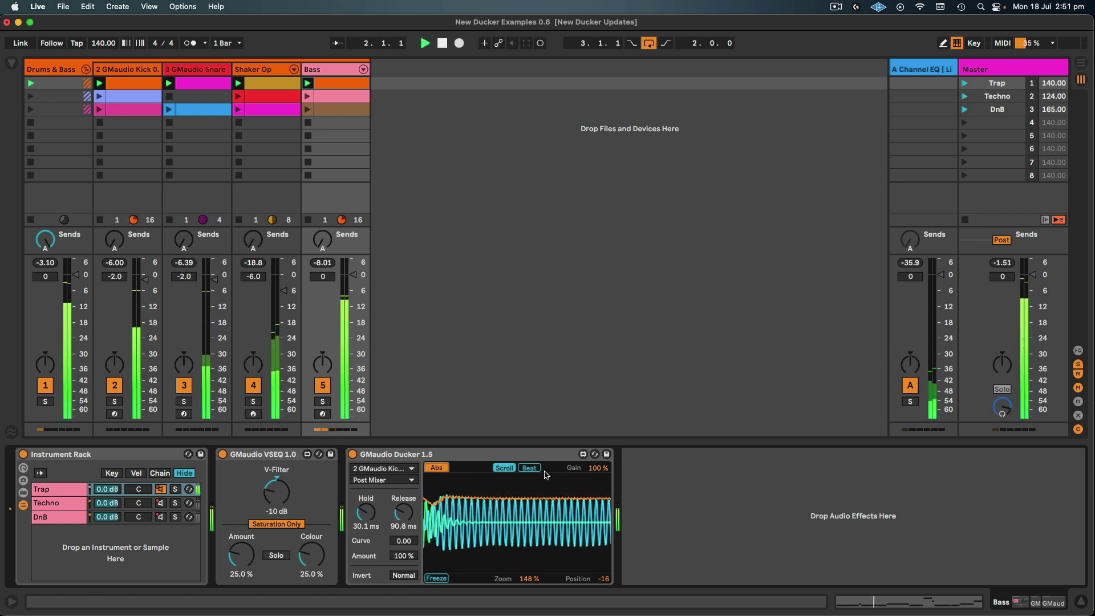
Sweep the Ducker's Curve between 0.47 and -0.49, ending at 0.50.
drag(404, 546, 405, 516)
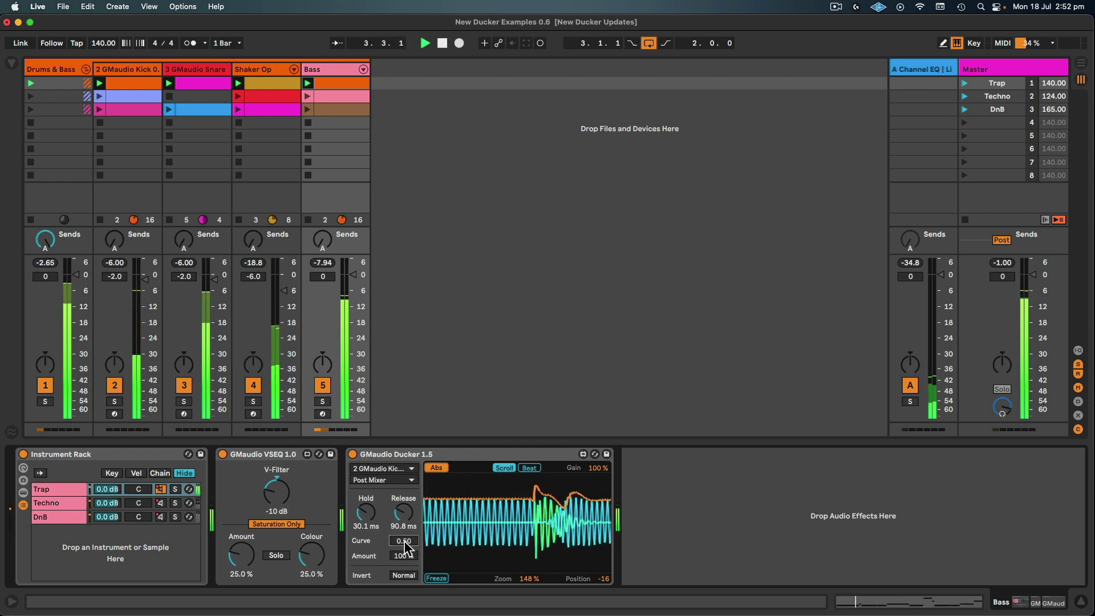
drag(406, 549, 405, 611)
drag(406, 547, 407, 486)
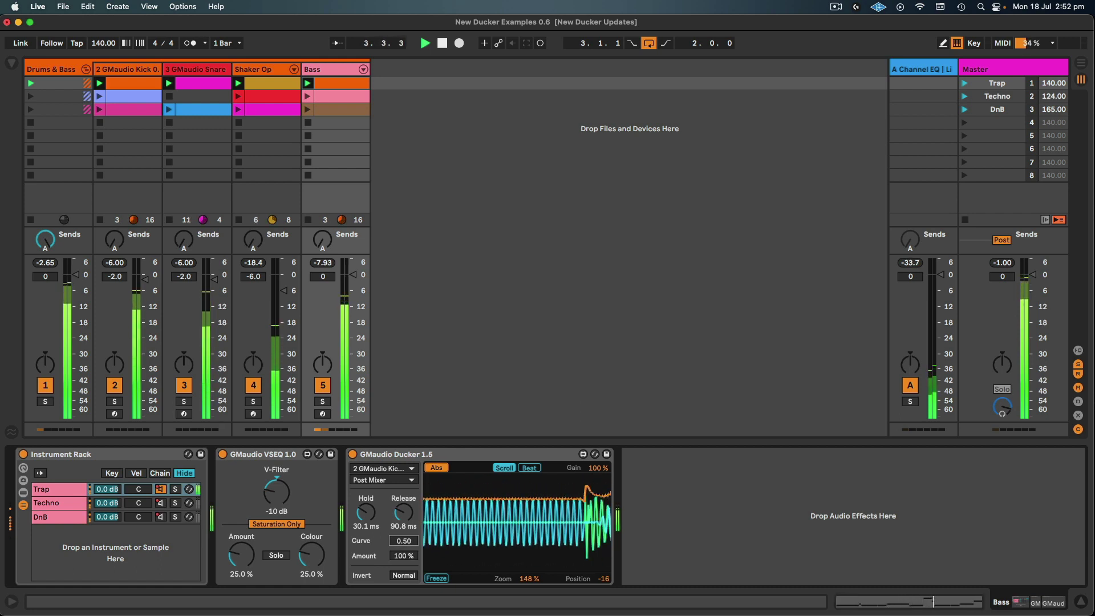
Return the display to Env, bypass and re-enable the Ducker to compare, then stop playback.
click(436, 468)
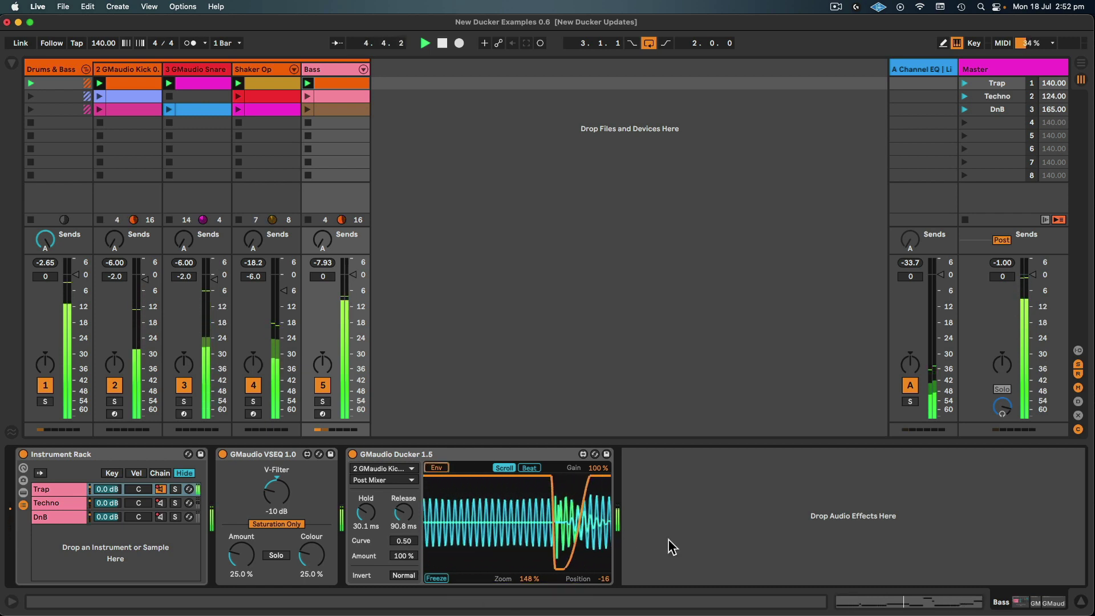
click(352, 454)
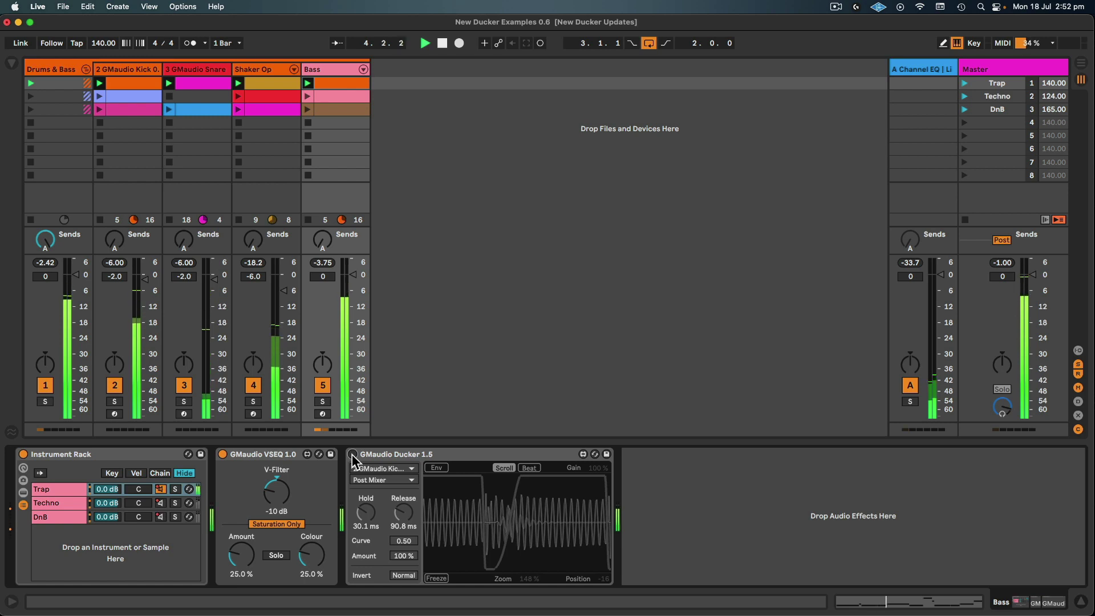
click(352, 453)
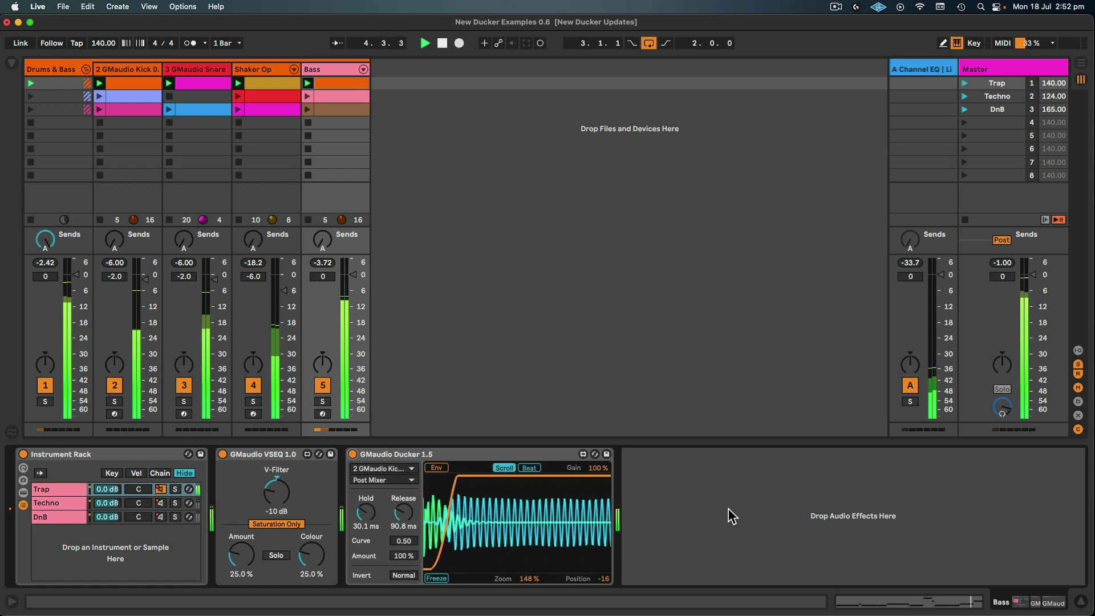
key(space)
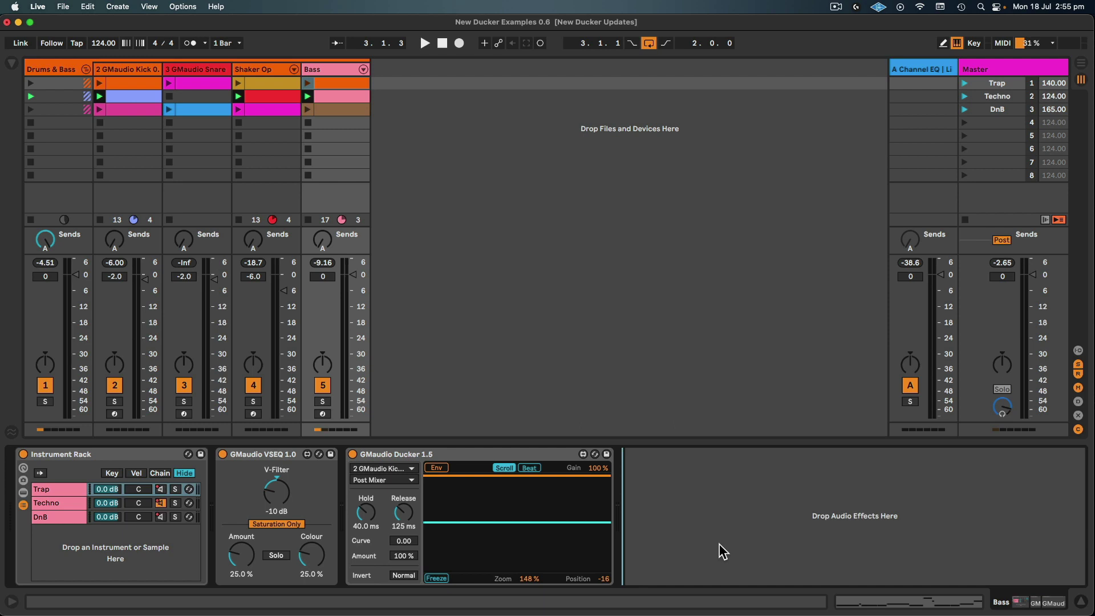
Play the Techno scene and raise the Ducker's Release to 153 ms.
key(space)
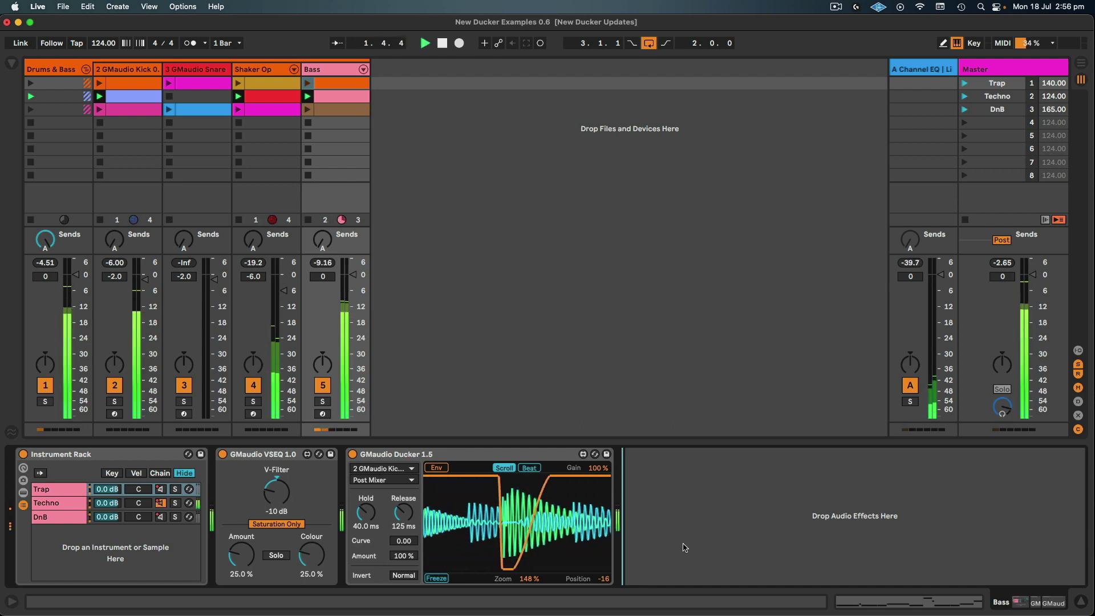
drag(403, 512, 403, 503)
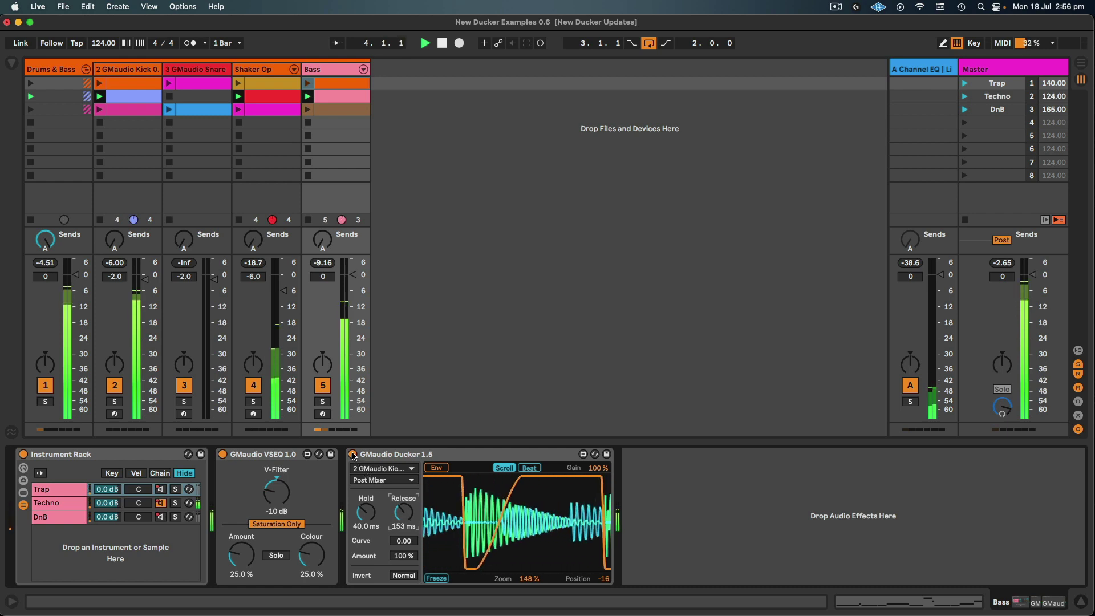
A/B the Ducker, then show its display in Abs, beat-locked at 134% zoom, and stop.
click(352, 454)
click(352, 454)
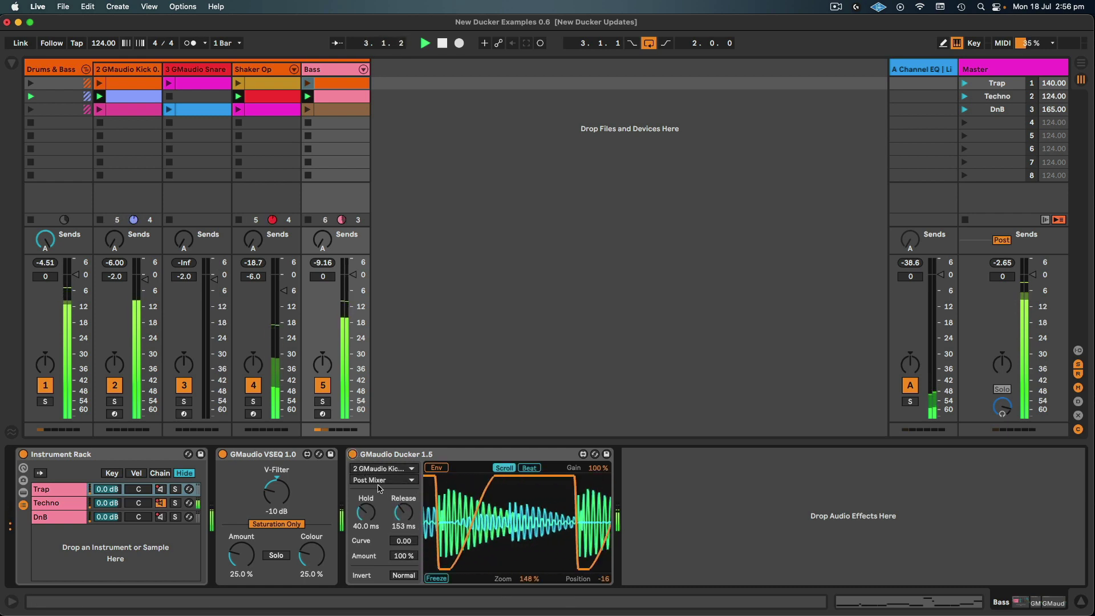
click(441, 468)
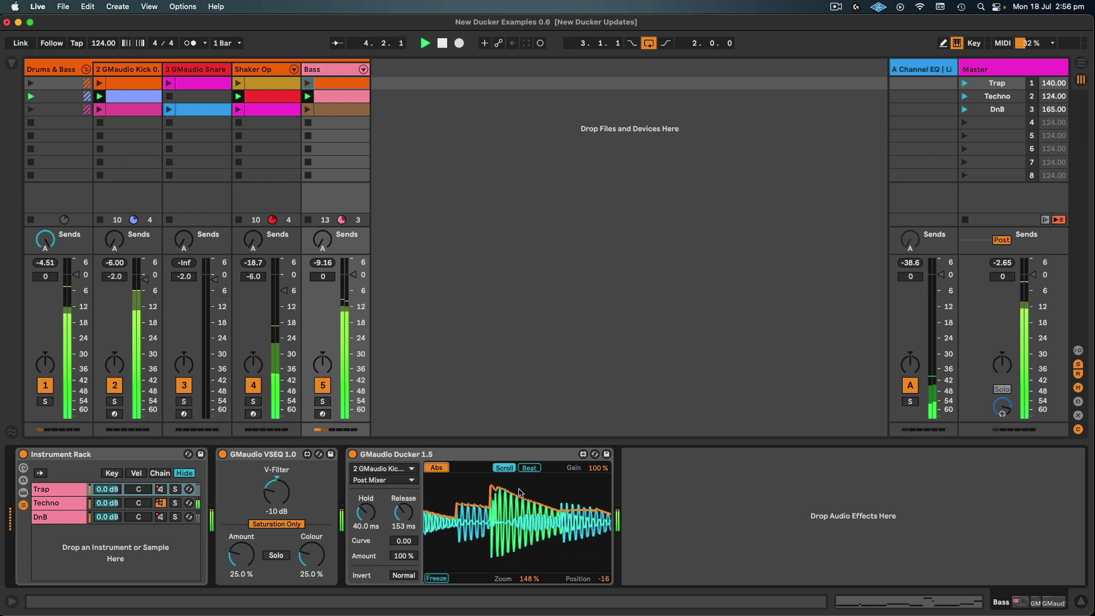
click(533, 468)
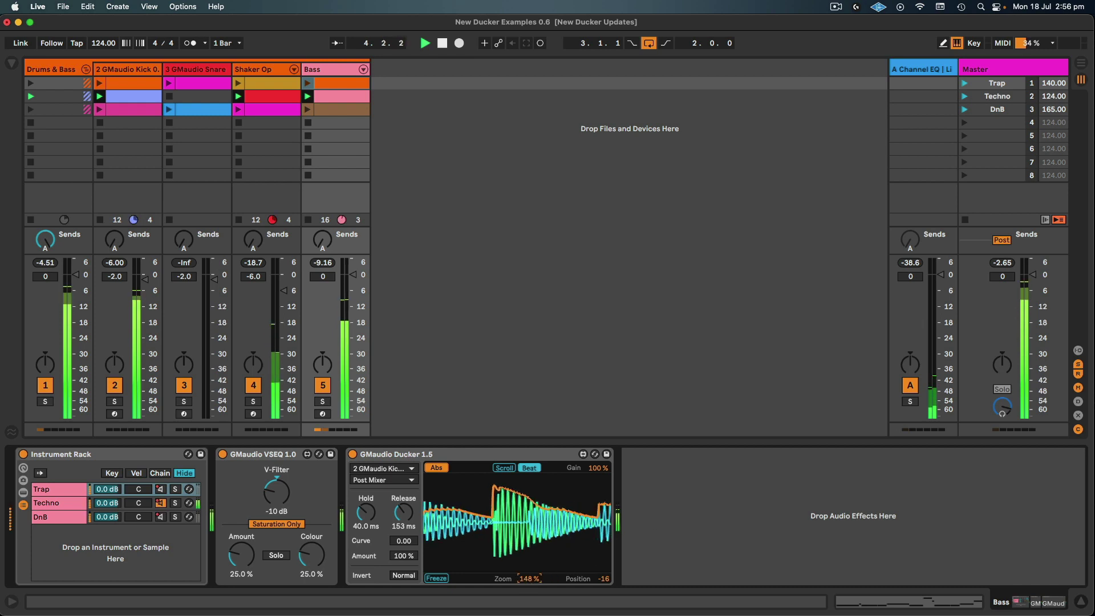
drag(529, 580, 528, 582)
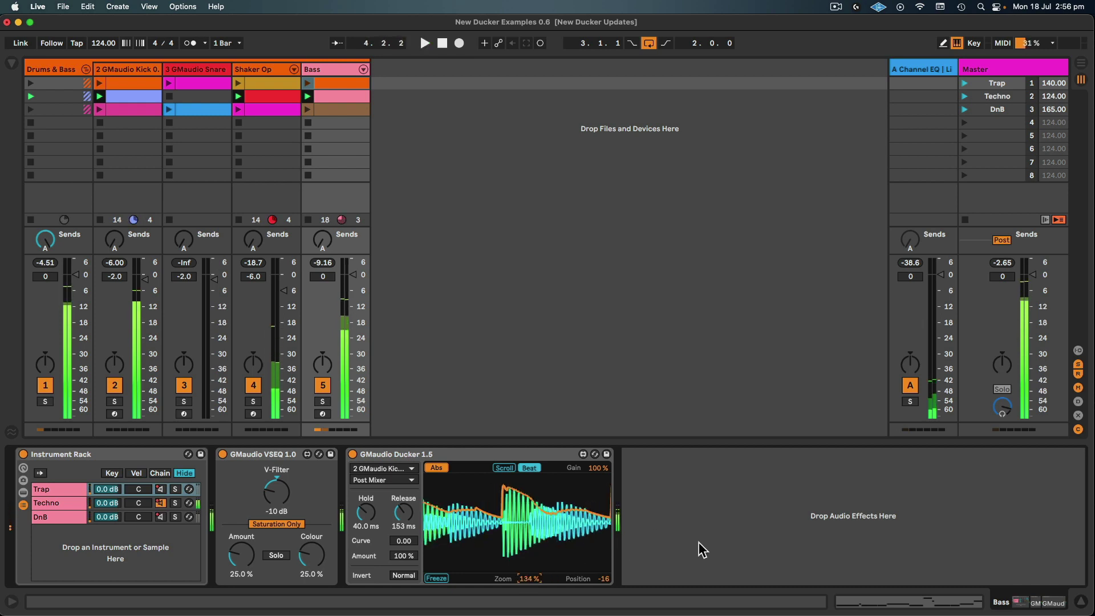
key(space)
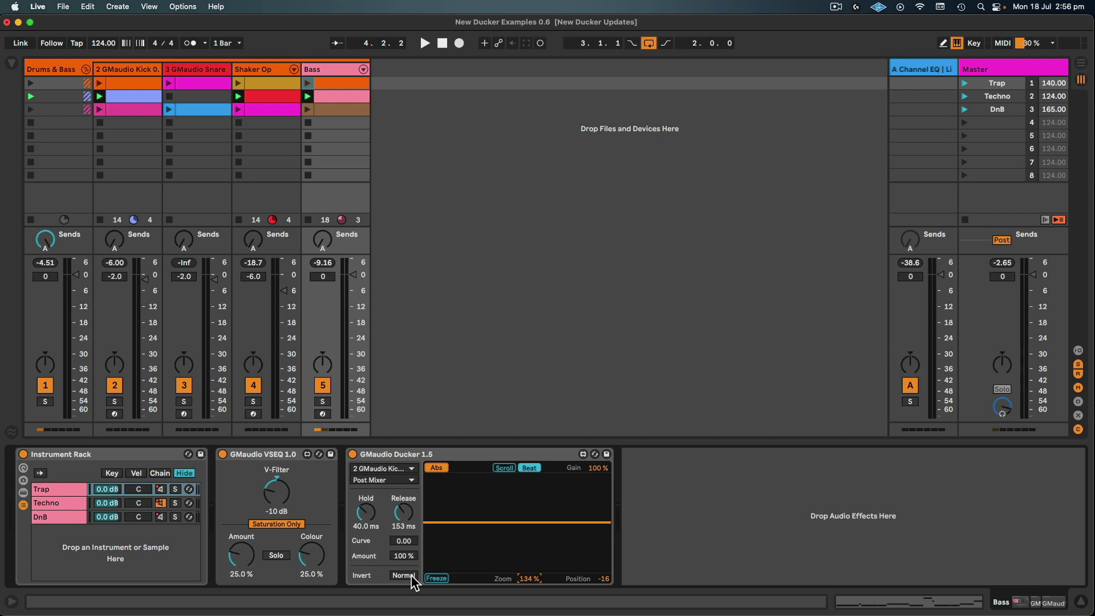
Restart playback and compare Inverted against Normal ducking, leaving the Ducker Inverted.
key(space)
click(403, 575)
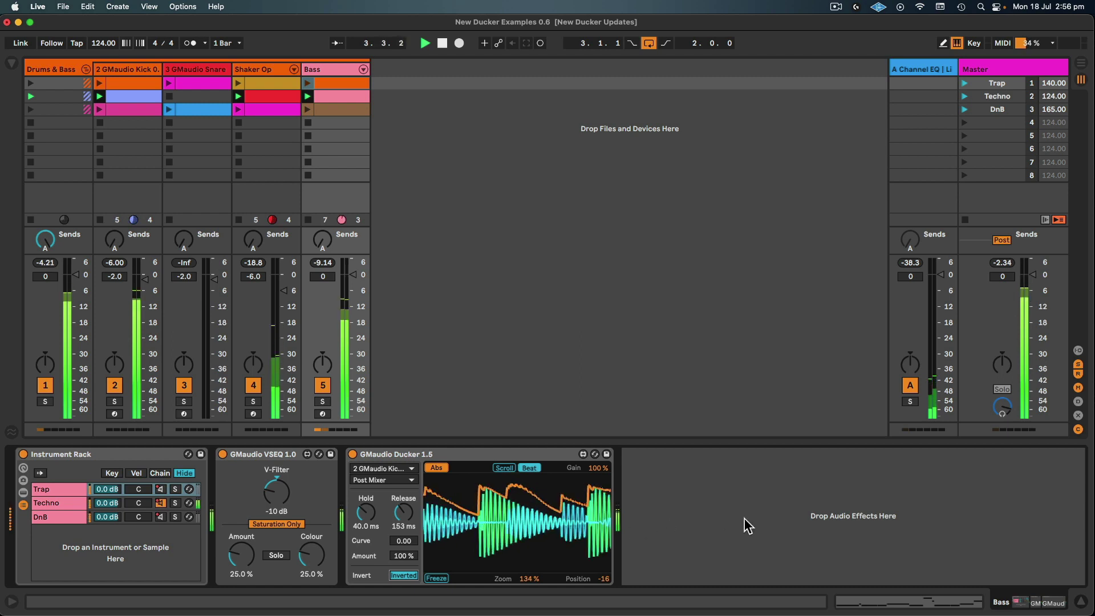
click(393, 575)
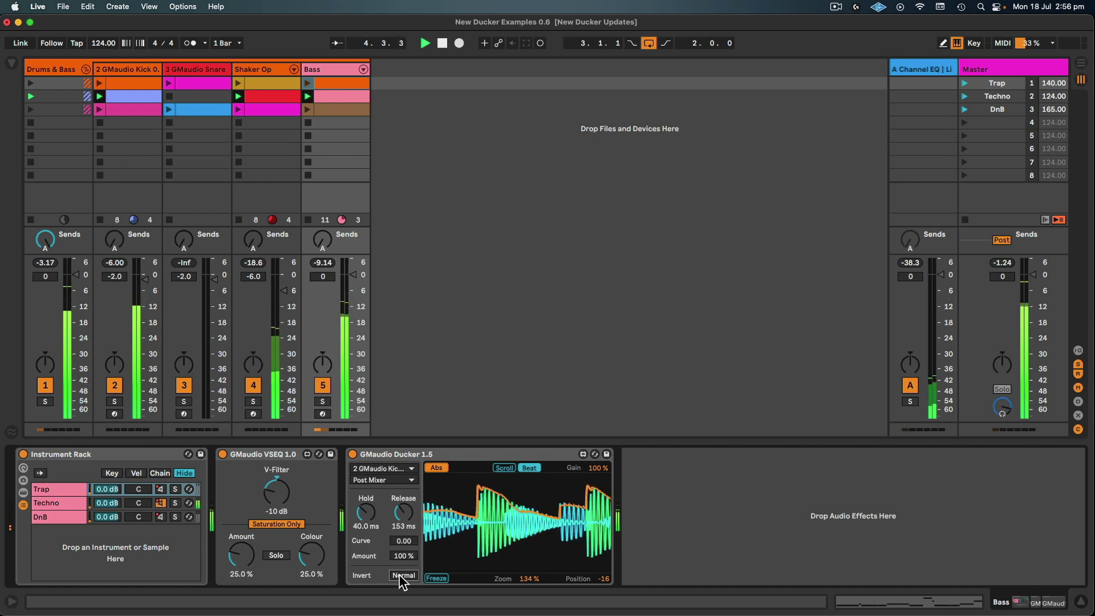
click(399, 575)
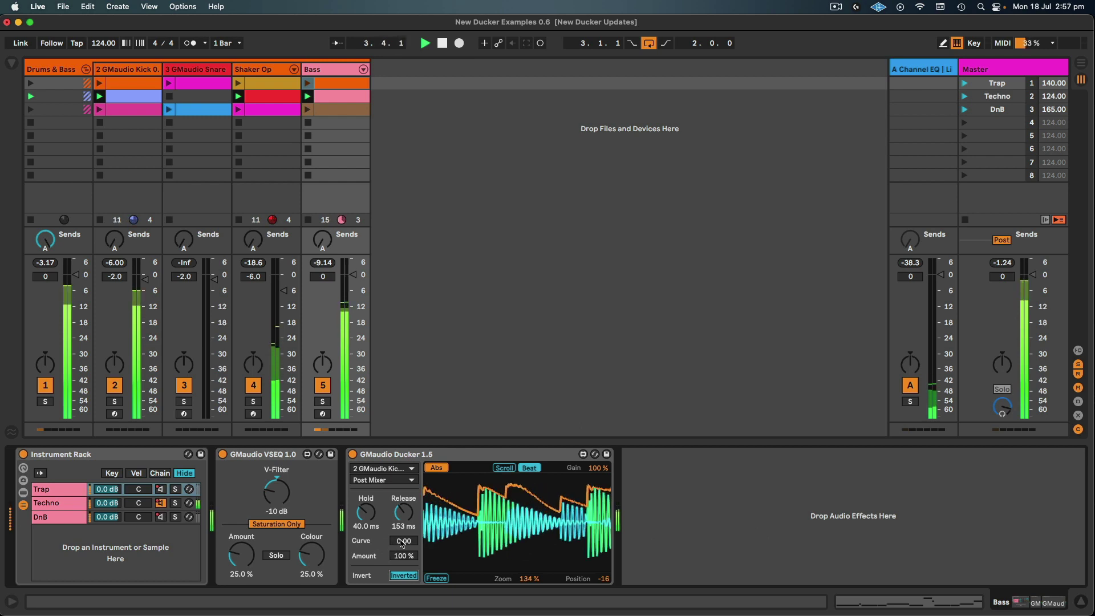
Bend the Ducker's Curve to about -0.52, then bypass and re-enable the Ducker to compare.
mouse_move(404, 540)
mouse_down()
mouse_move(403, 554)
mouse_move(404, 524)
mouse_move(404, 541)
mouse_up()
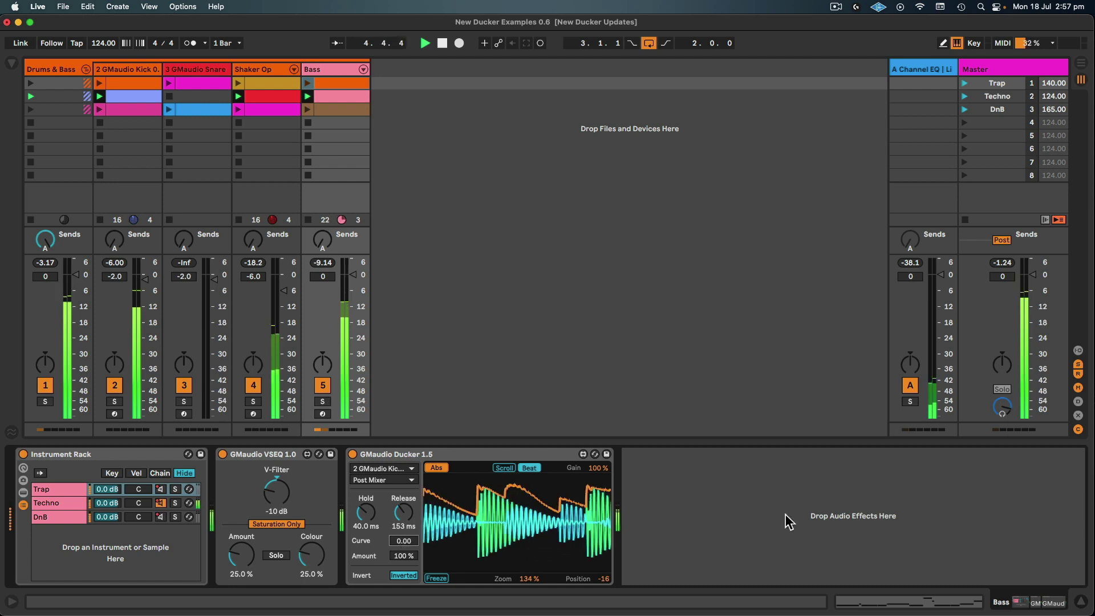
click(352, 455)
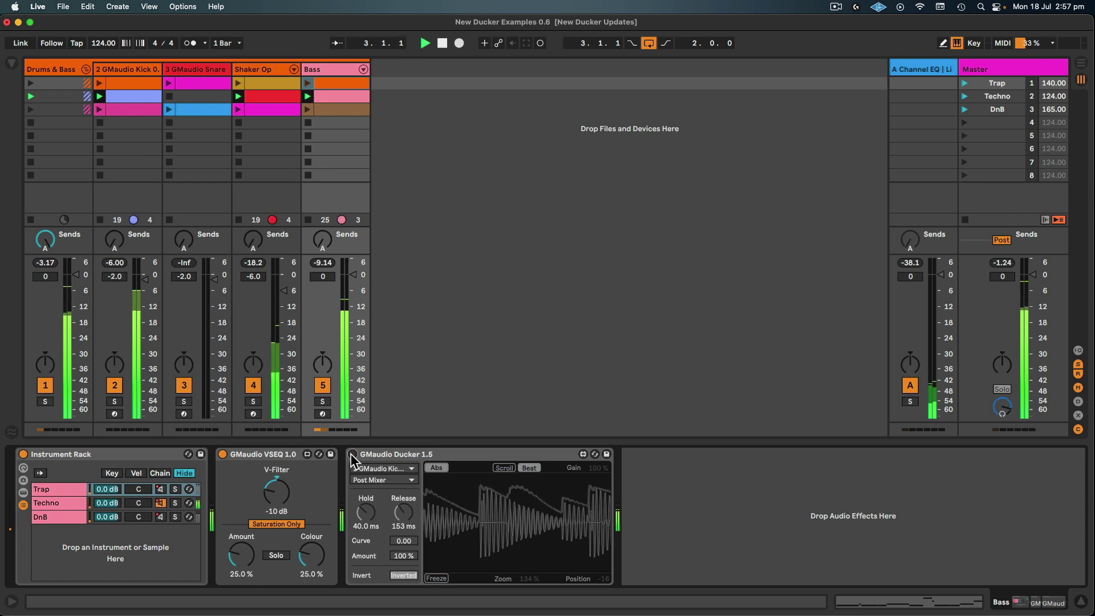
click(351, 454)
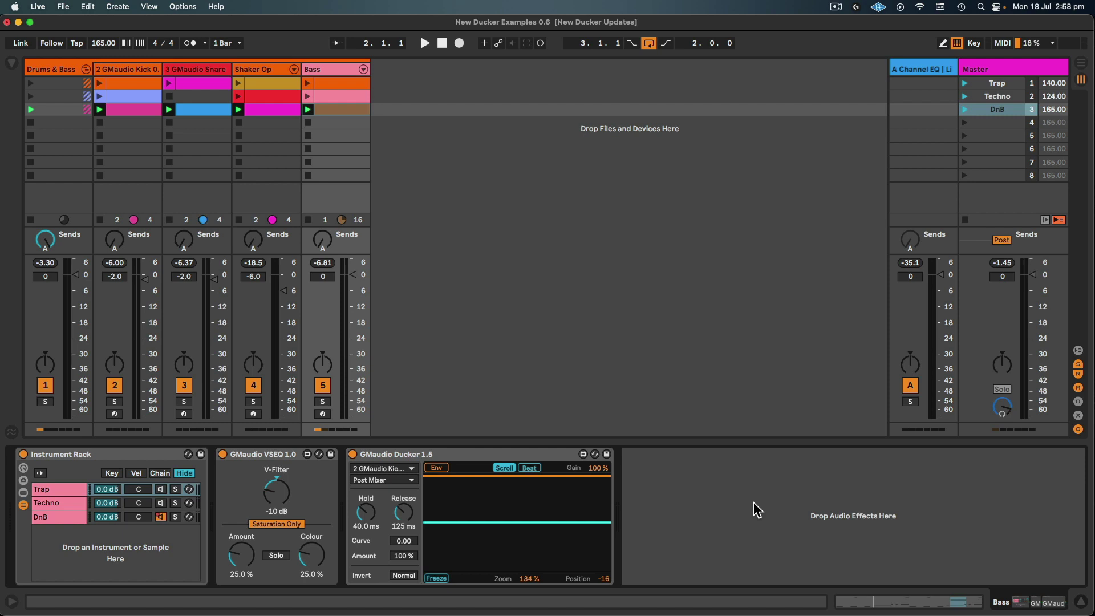
Play the DnB scene and shorten the Ducker's Release from 125 ms to 78.0 ms.
key(space)
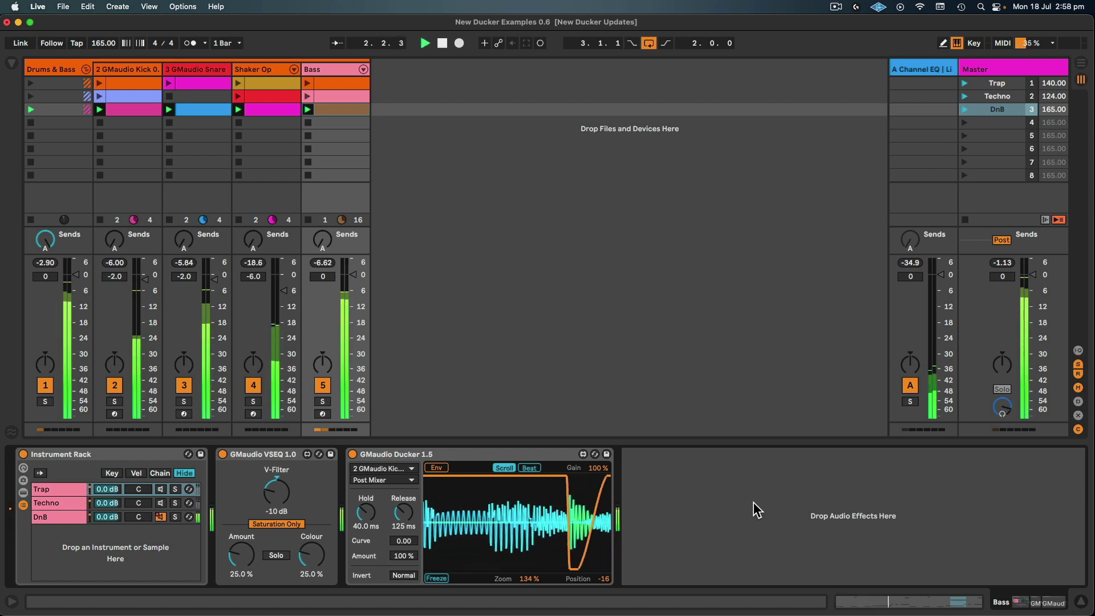
drag(395, 532, 394, 559)
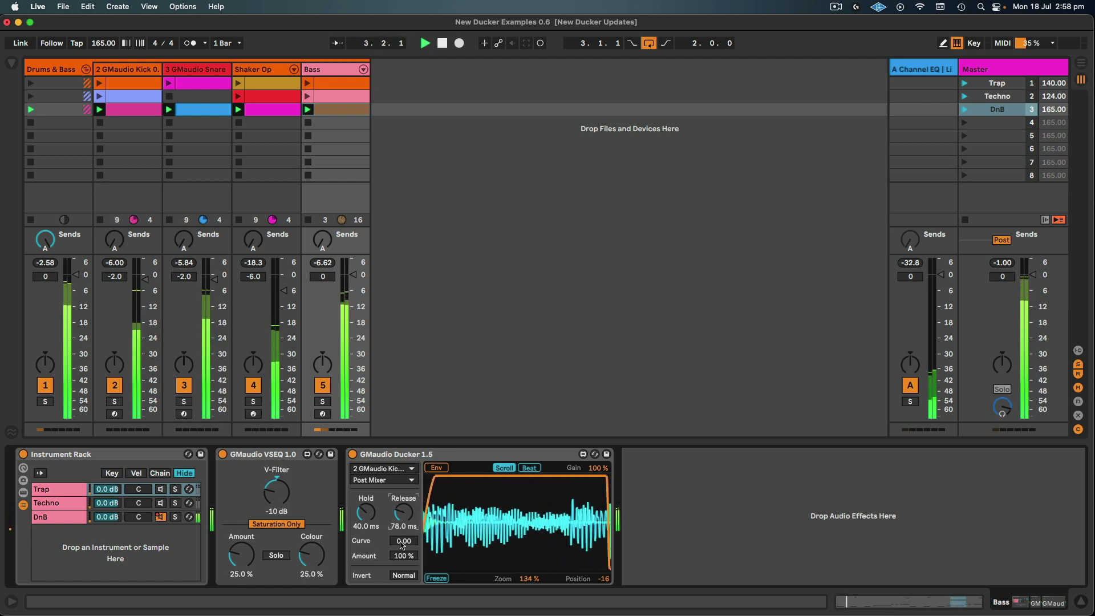
Show absolute level on the Bass ducker, set curve -0.54 and release 82.1 ms, then stop playback.
click(443, 467)
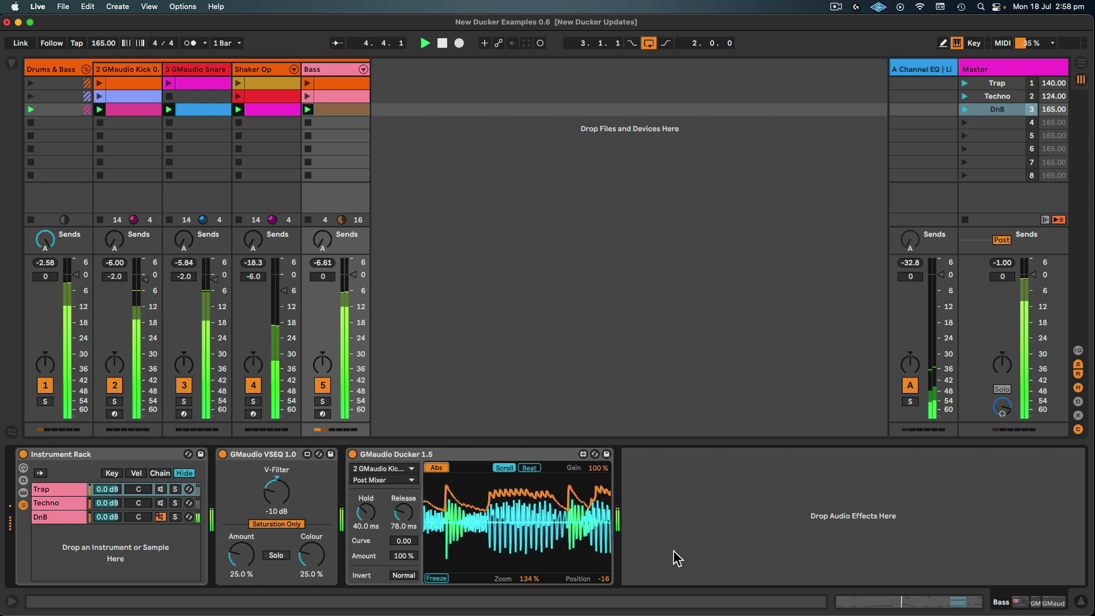
mouse_move(407, 546)
mouse_down()
mouse_move(406, 525)
mouse_move(407, 567)
mouse_up()
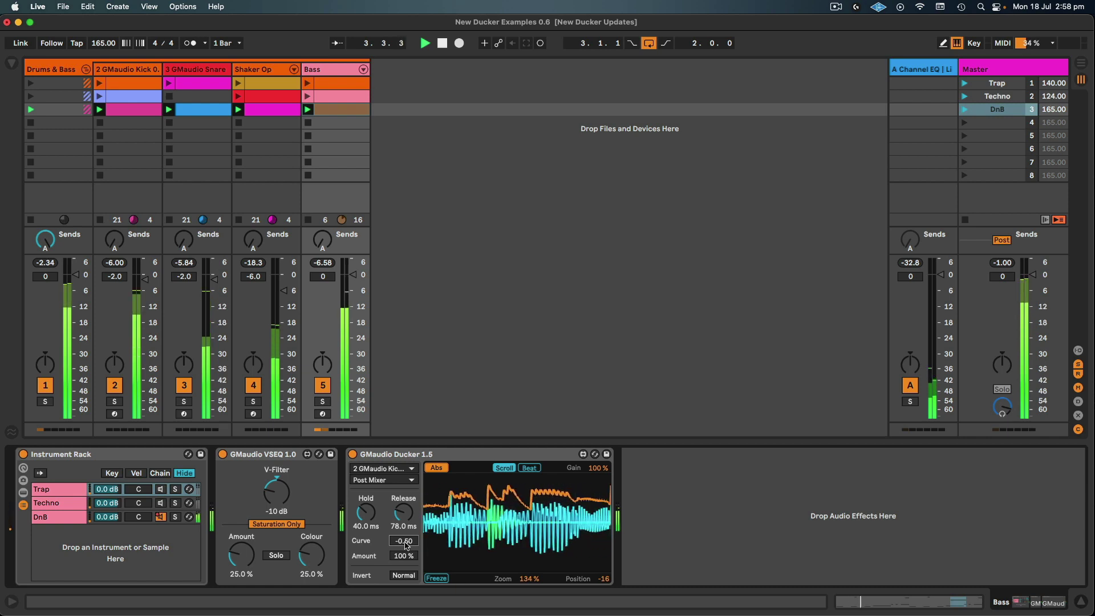
drag(403, 512, 404, 510)
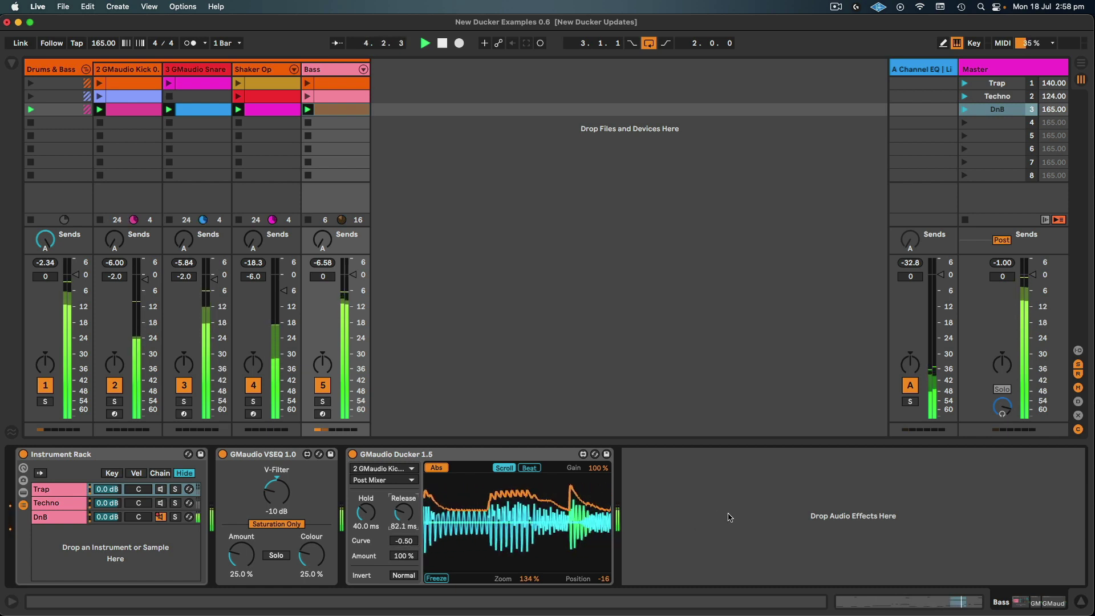
key(space)
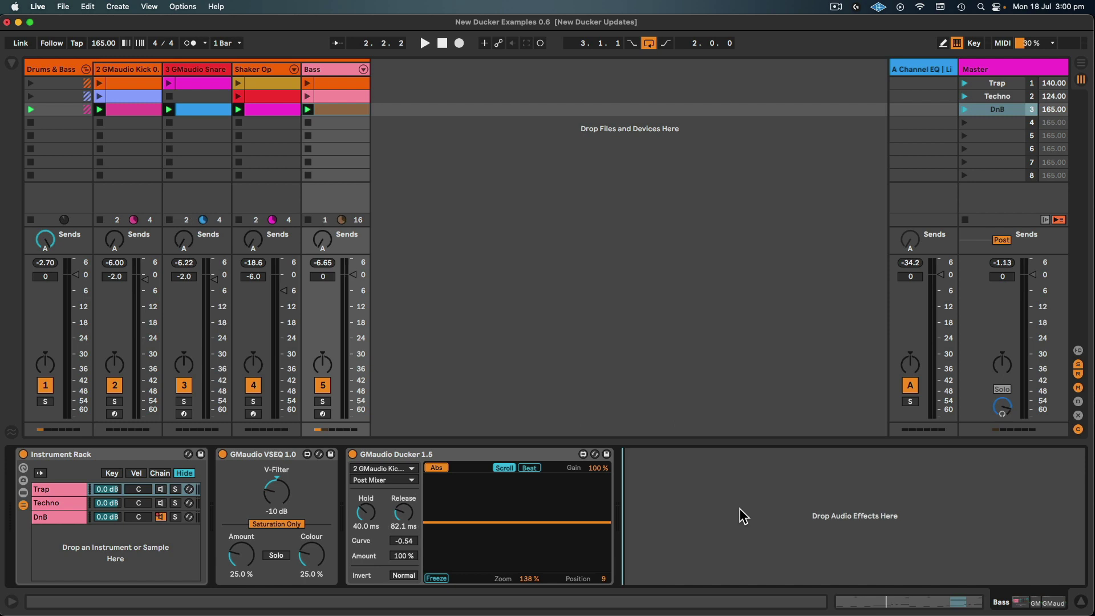
Restart DnB playback, bypass and re-enable the ducker to compare, then return its display to Env.
key(space)
click(353, 455)
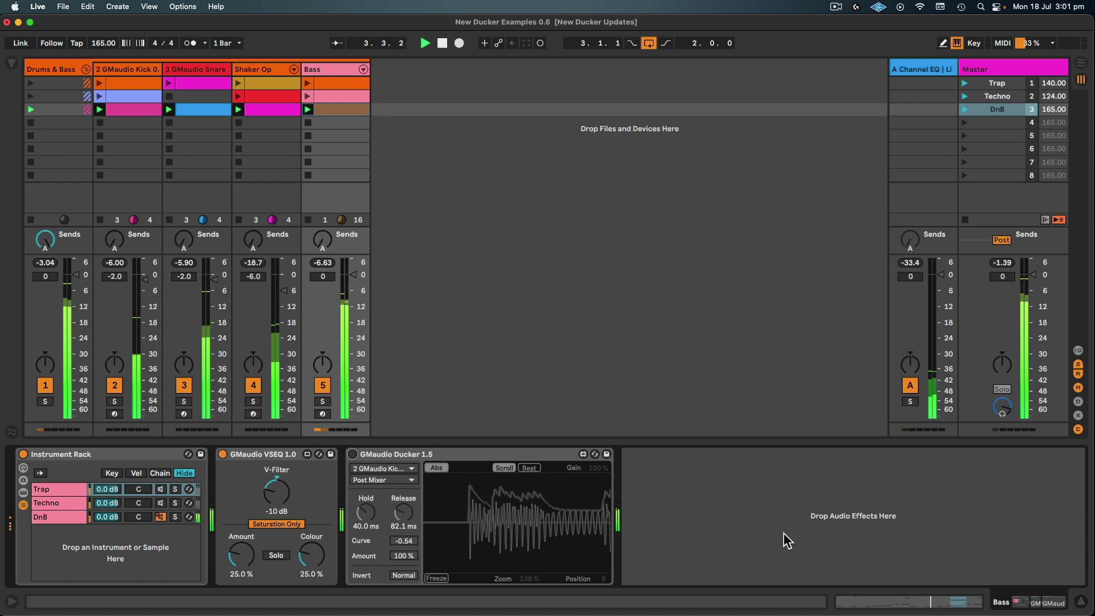
click(350, 456)
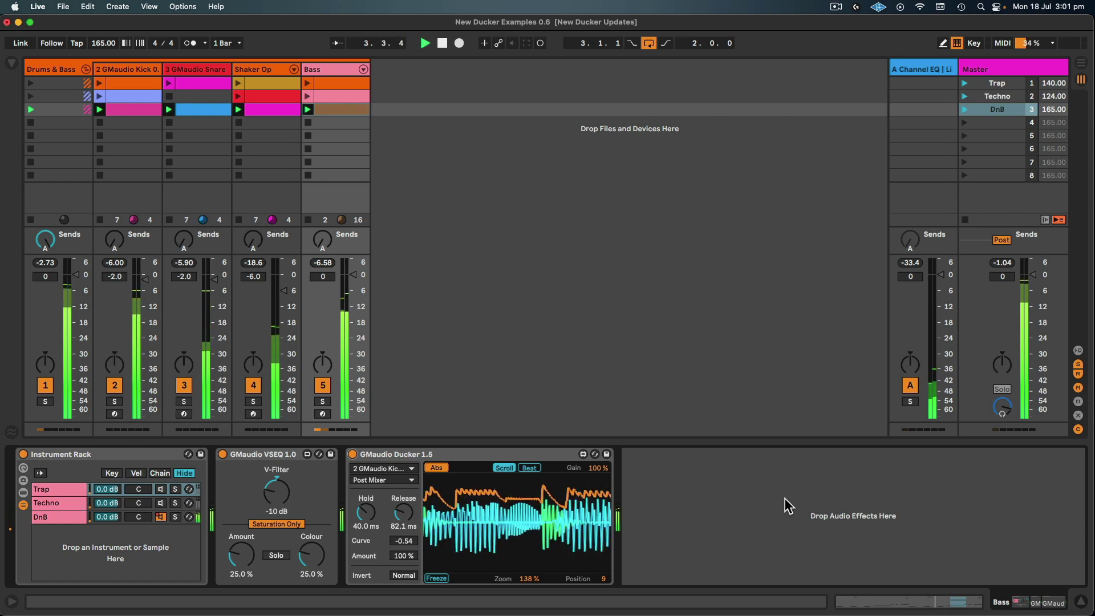
click(443, 468)
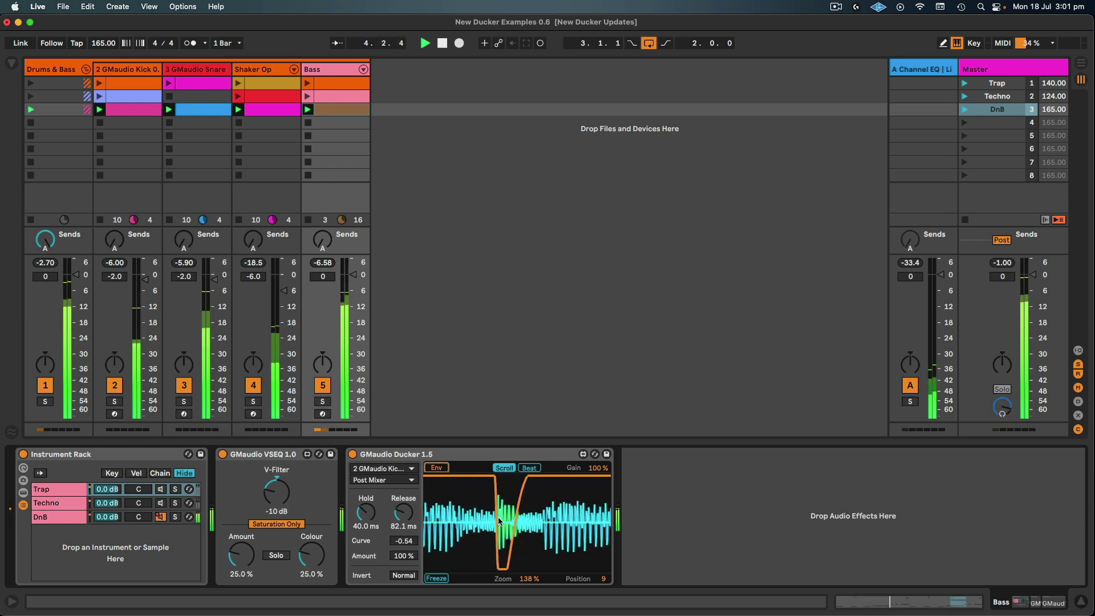